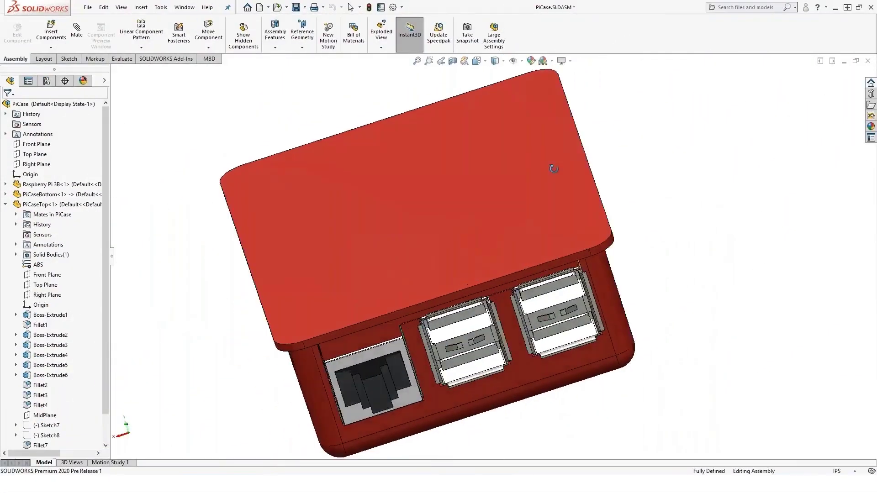
Examine the Pi case assembly from all around, including the port side, the opposite long side and the open end
{"action": "middle_click_drag", "start_coordinate": [554, 169], "coordinate": [594, 159]}
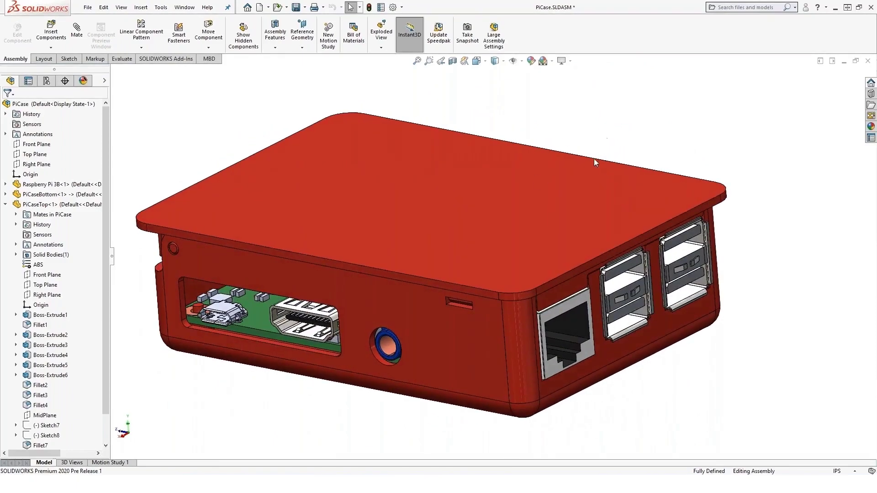
{"action": "left_click", "coordinate": [423, 198]}
{"action": "middle_click_drag", "start_coordinate": [418, 198], "coordinate": [266, 197]}
{"action": "key", "text": "Escape"}
{"action": "key", "text": "f"}
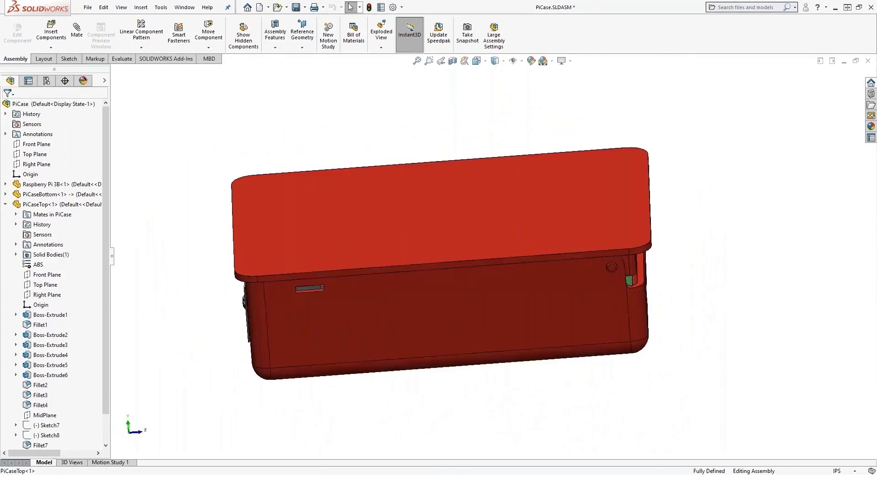
{"action": "left_click", "coordinate": [362, 316]}
{"action": "mouse_move", "coordinate": [361, 315]}
{"action": "middle_mouse_down"}
{"action": "mouse_move", "coordinate": [378, 358]}
{"action": "mouse_move", "coordinate": [472, 396]}
{"action": "mouse_move", "coordinate": [478, 292]}
{"action": "mouse_move", "coordinate": [354, 320]}
{"action": "middle_mouse_up"}
{"action": "key", "text": "Escape"}
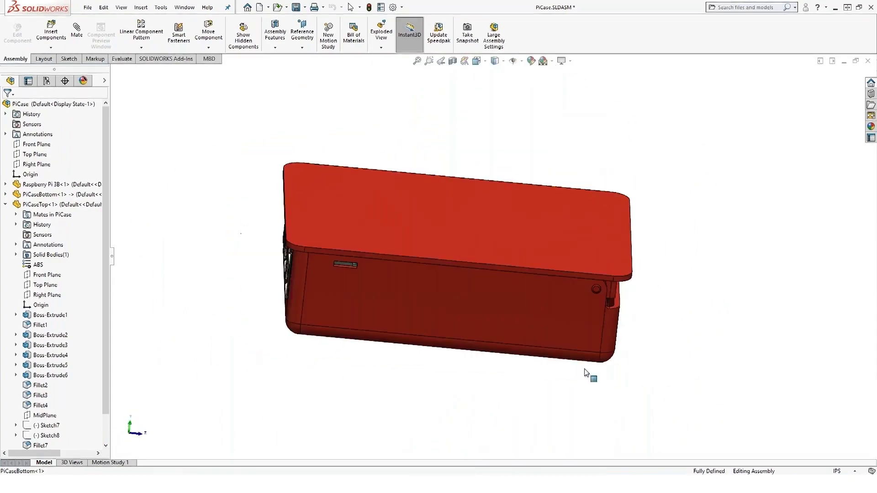
{"action": "scroll", "coordinate": [550, 315], "scroll_direction": "down", "scroll_amount": 2}
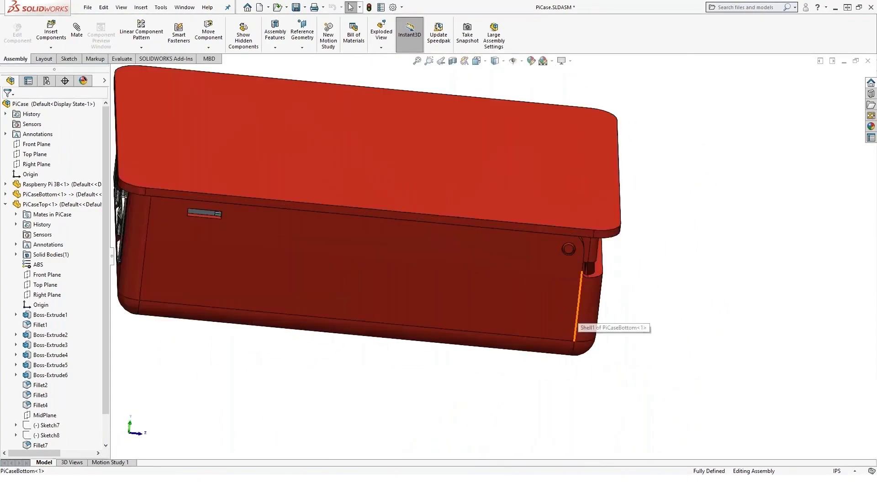
{"action": "left_click", "coordinate": [578, 311]}
{"action": "middle_click_drag", "start_coordinate": [485, 299], "coordinate": [429, 364]}
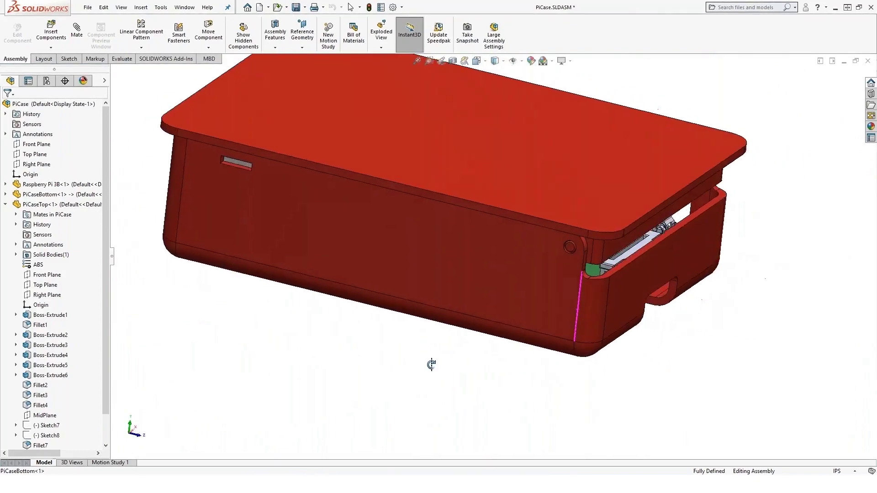
{"action": "scroll", "coordinate": [443, 323], "scroll_direction": "down", "scroll_amount": 5}
{"action": "middle_click_drag", "start_coordinate": [442, 212], "coordinate": [526, 219]}
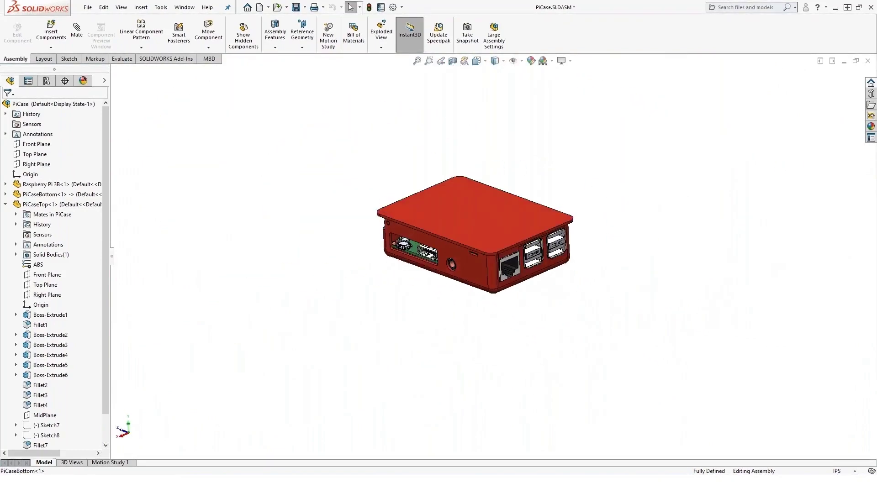
{"action": "scroll", "coordinate": [493, 235], "scroll_direction": "down", "scroll_amount": 4}
{"action": "scroll", "coordinate": [438, 243], "scroll_direction": "down", "scroll_amount": 2}
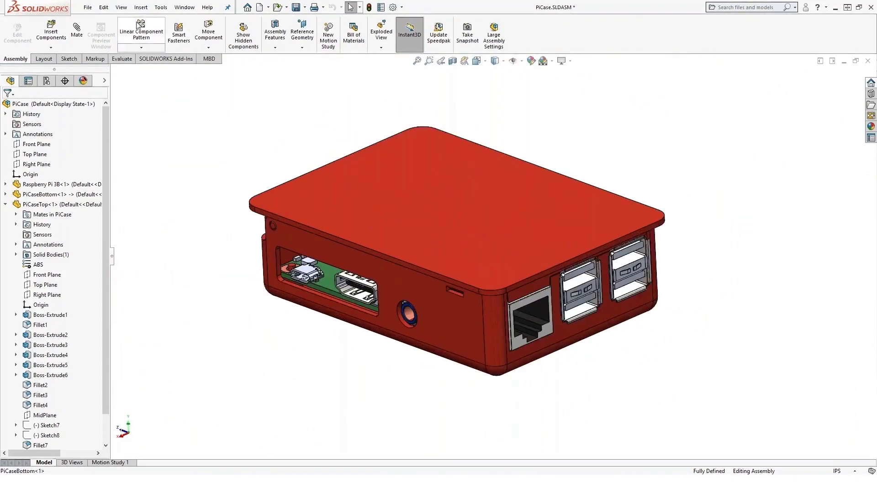
Turn on Rotate About Scene Floor and orbit the case assembly to try it
{"action": "left_click", "coordinate": [122, 7]}
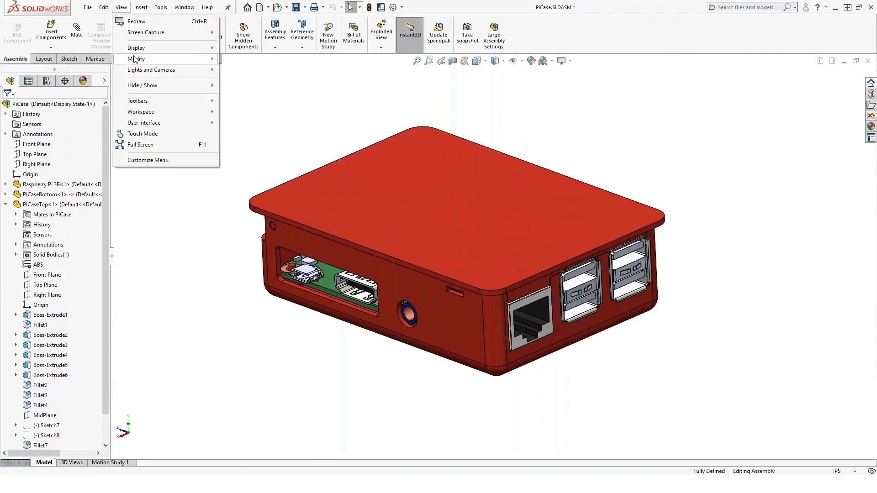
{"action": "mouse_move", "coordinate": [146, 59]}
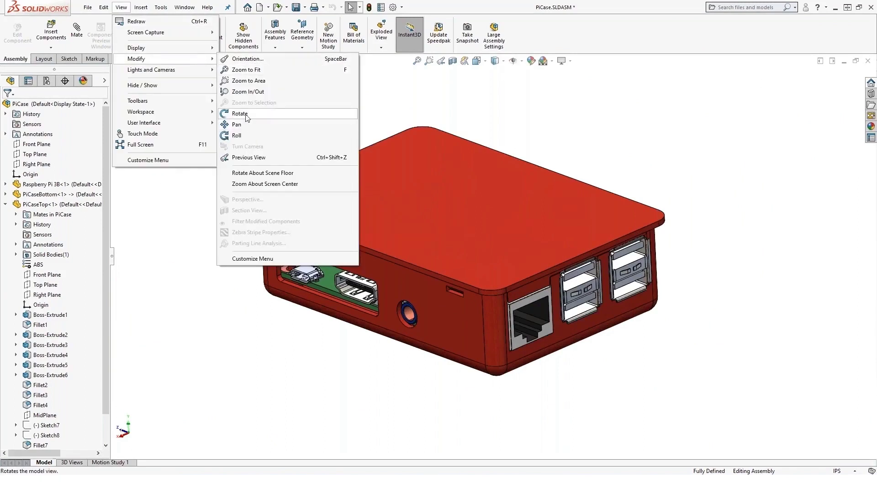
{"action": "left_click", "coordinate": [261, 173]}
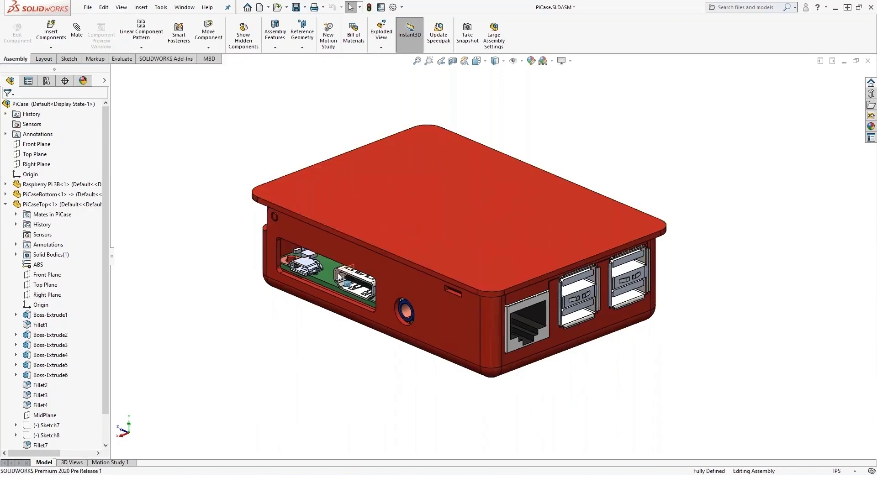
{"action": "left_click_drag", "start_coordinate": [468, 200], "coordinate": [331, 256]}
{"action": "key", "text": "Escape"}
Turn off Rotate About Scene Floor and orbit the case assembly freely
{"action": "left_click", "coordinate": [121, 7]}
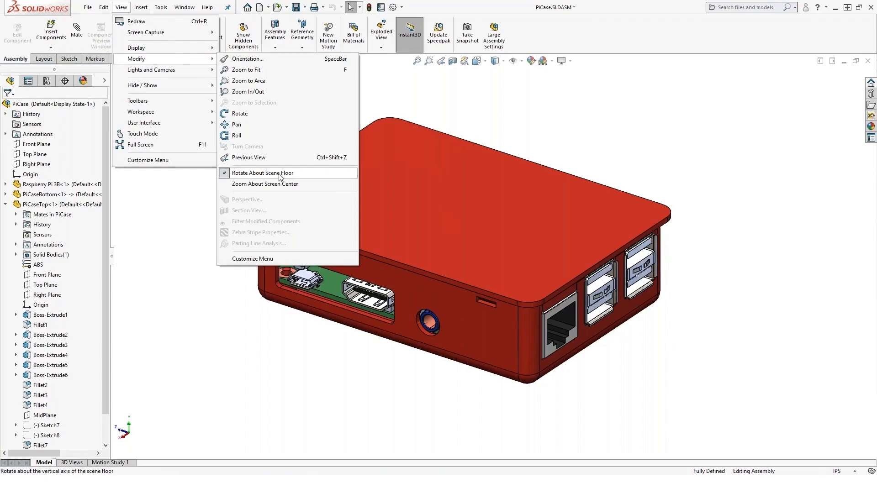
{"action": "left_click", "coordinate": [280, 173]}
{"action": "middle_click_drag", "start_coordinate": [425, 214], "coordinate": [385, 235]}
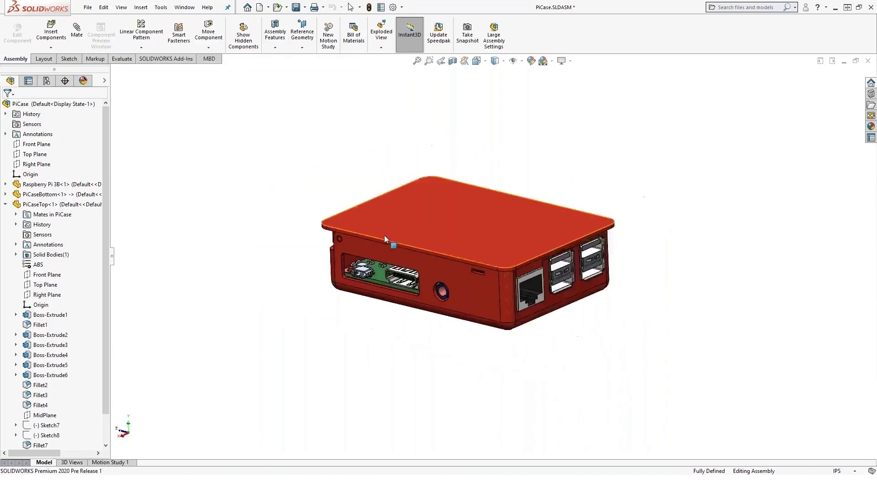
{"action": "scroll", "coordinate": [385, 235], "scroll_direction": "down", "scroll_amount": 5}
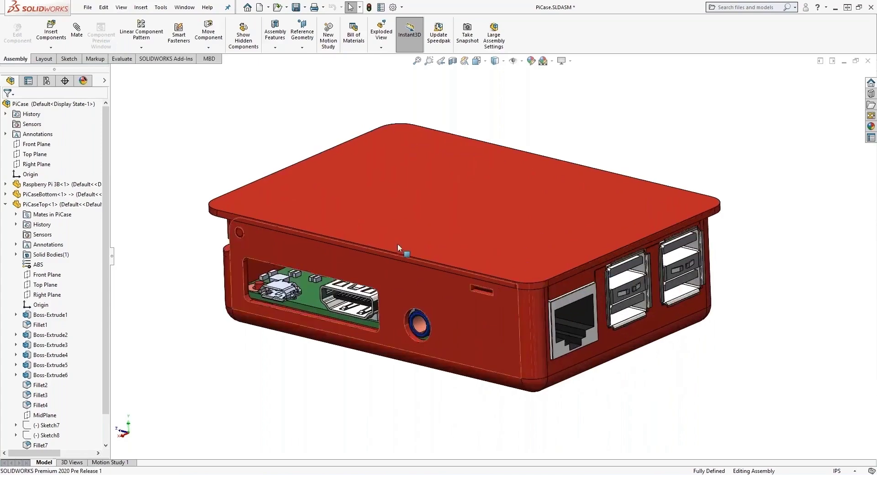
{"action": "middle_click_drag", "start_coordinate": [399, 248], "coordinate": [650, 163]}
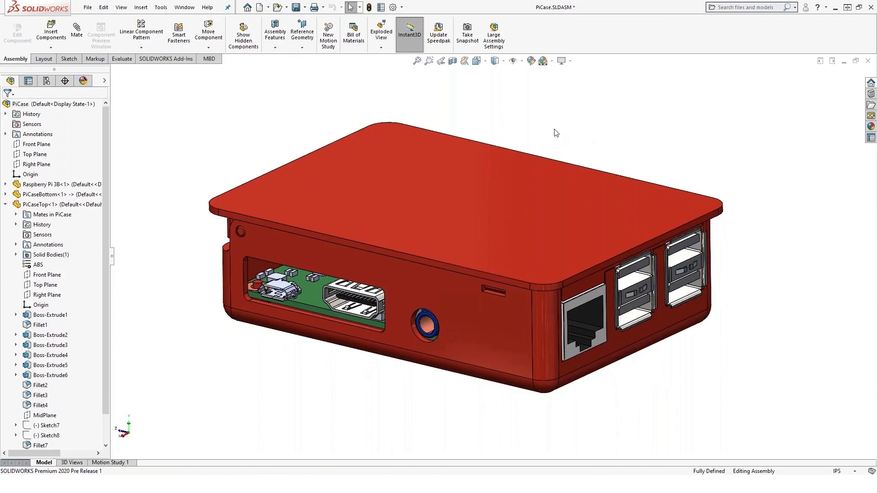
Place a second copy of the PiCaseTop lid in open space beside the case assembly
{"action": "scroll", "coordinate": [489, 193], "scroll_direction": "up", "scroll_amount": 1}
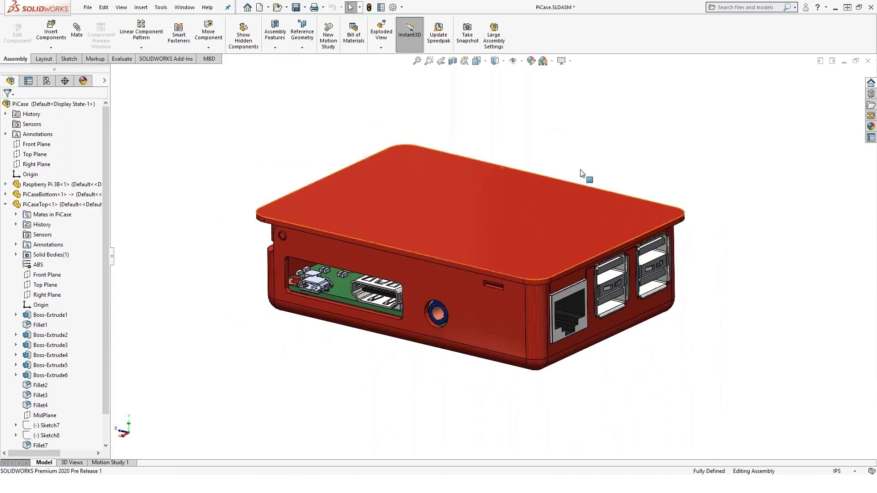
{"action": "scroll", "coordinate": [475, 166], "scroll_direction": "down", "scroll_amount": 1}
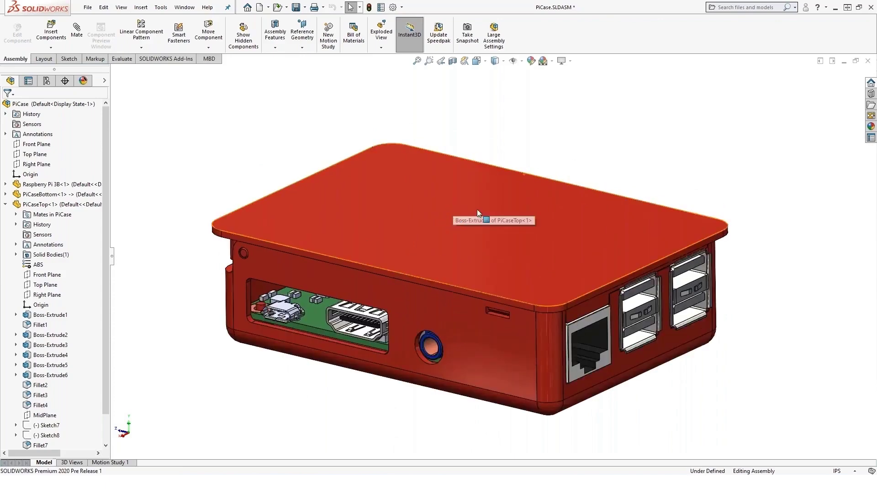
{"action": "left_click_drag", "start_coordinate": [477, 209], "coordinate": [747, 132]}
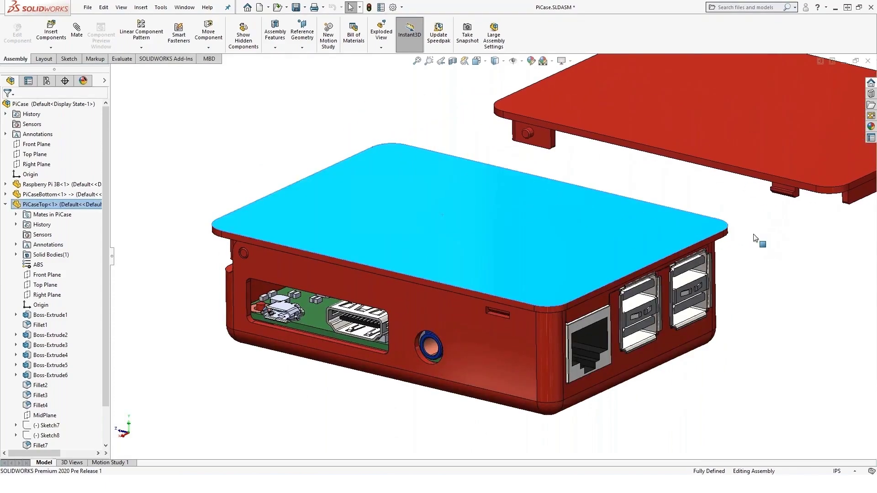
{"action": "left_click_drag", "start_coordinate": [755, 238], "coordinate": [754, 237]}
Move the copied lid slightly closer to the case and rotate it freely in space
{"action": "scroll", "coordinate": [649, 149], "scroll_direction": "up", "scroll_amount": 2}
{"action": "left_click_drag", "start_coordinate": [649, 150], "coordinate": [604, 158]}
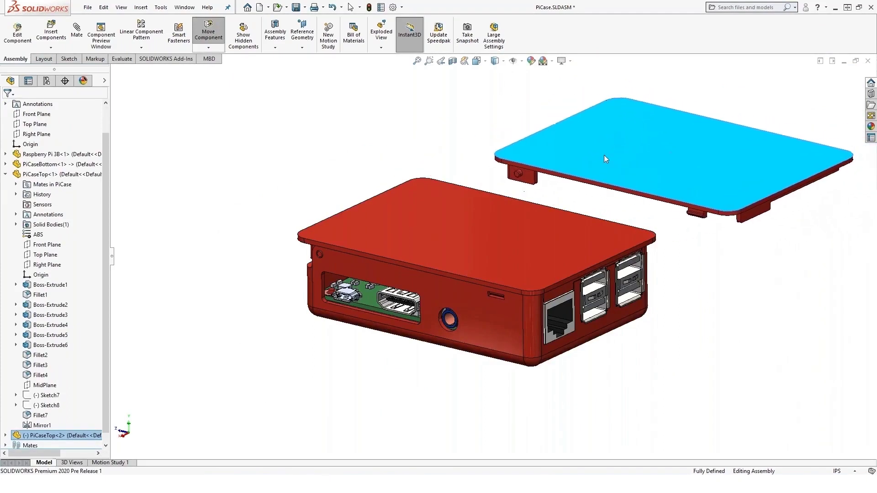
{"action": "key", "text": "Escape"}
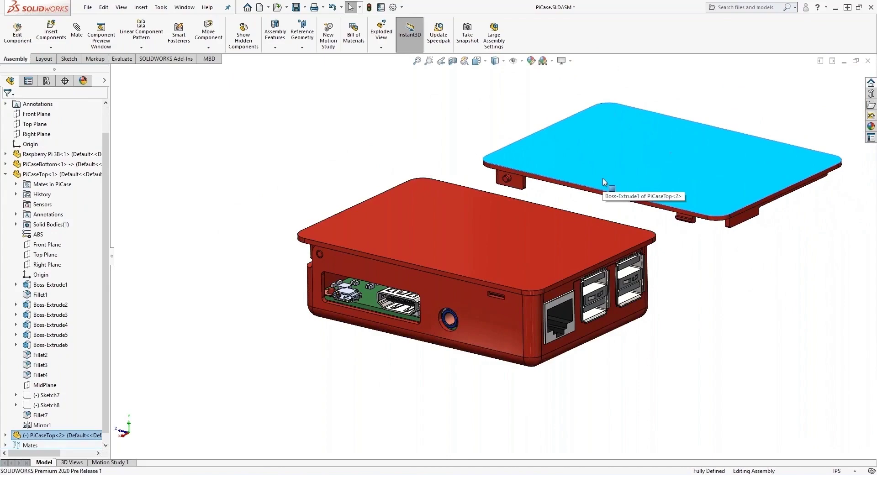
{"action": "mouse_move", "coordinate": [662, 144]}
{"action": "right_mouse_down"}
{"action": "mouse_move", "coordinate": [632, 160]}
{"action": "mouse_move", "coordinate": [523, 164]}
{"action": "mouse_move", "coordinate": [638, 127]}
{"action": "mouse_move", "coordinate": [665, 199]}
{"action": "mouse_move", "coordinate": [580, 215]}
{"action": "mouse_move", "coordinate": [653, 235]}
{"action": "mouse_move", "coordinate": [691, 177]}
{"action": "mouse_move", "coordinate": [703, 120]}
{"action": "mouse_move", "coordinate": [657, 157]}
{"action": "right_mouse_up"}
{"action": "left_click", "coordinate": [699, 301]}
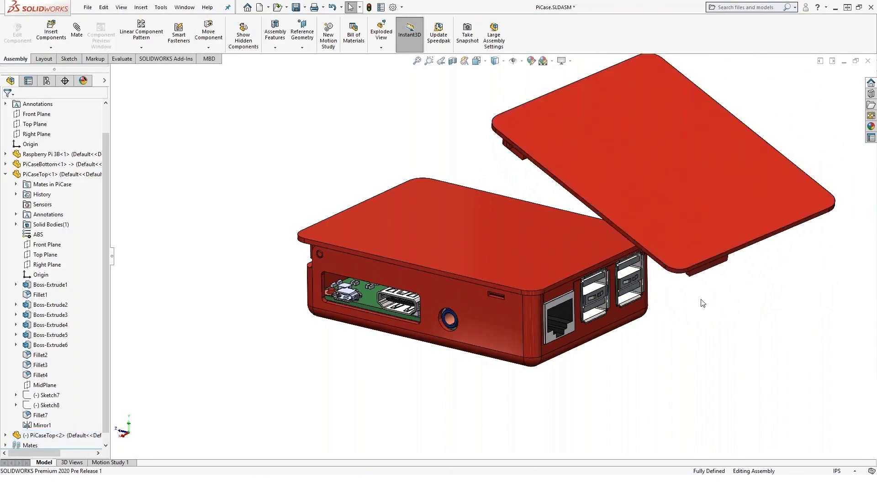
Delete the copied lid from the assembly
{"action": "left_click", "coordinate": [692, 192]}
{"action": "key", "text": "Delete"}
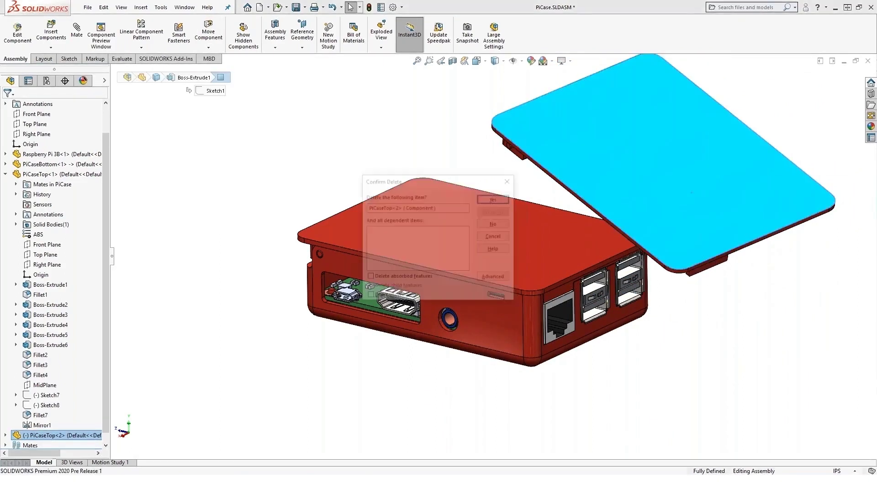
{"action": "left_click", "coordinate": [496, 197]}
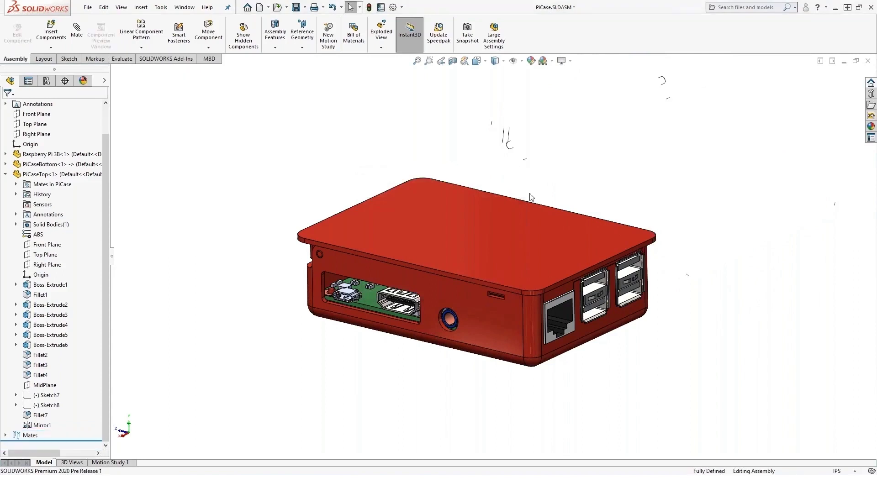
Switch to the PiCaseTop part document and start a sketch on the lid's flat outer face
{"action": "scroll", "coordinate": [488, 194], "scroll_direction": "down", "scroll_amount": 2}
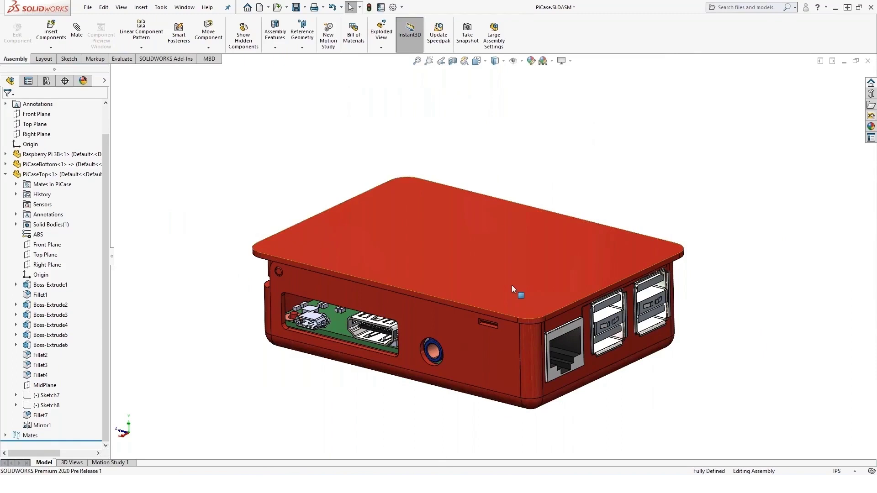
{"action": "key", "text": "ctrl+Tab"}
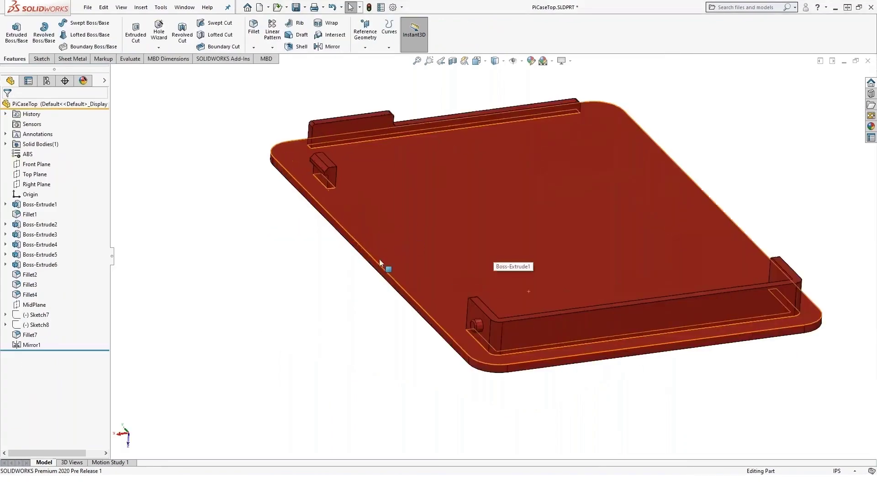
{"action": "middle_click_drag", "start_coordinate": [379, 259], "coordinate": [528, 238]}
{"action": "left_click", "coordinate": [528, 238]}
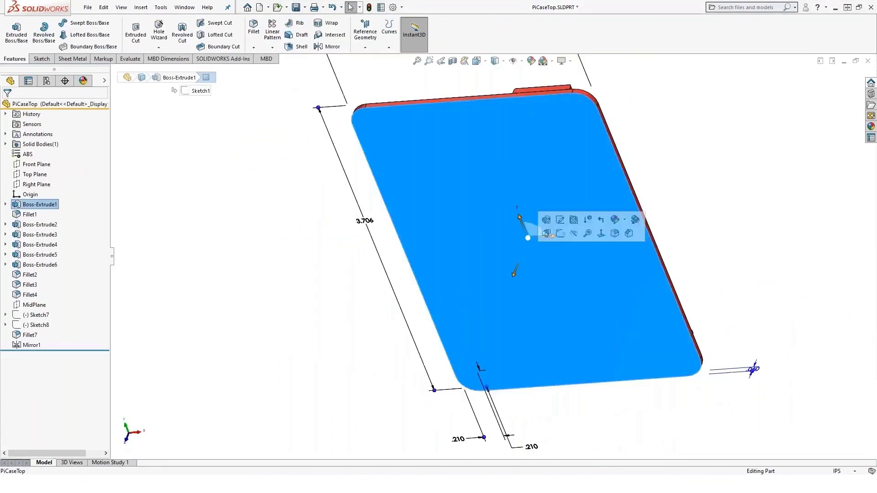
{"action": "left_click", "coordinate": [560, 233]}
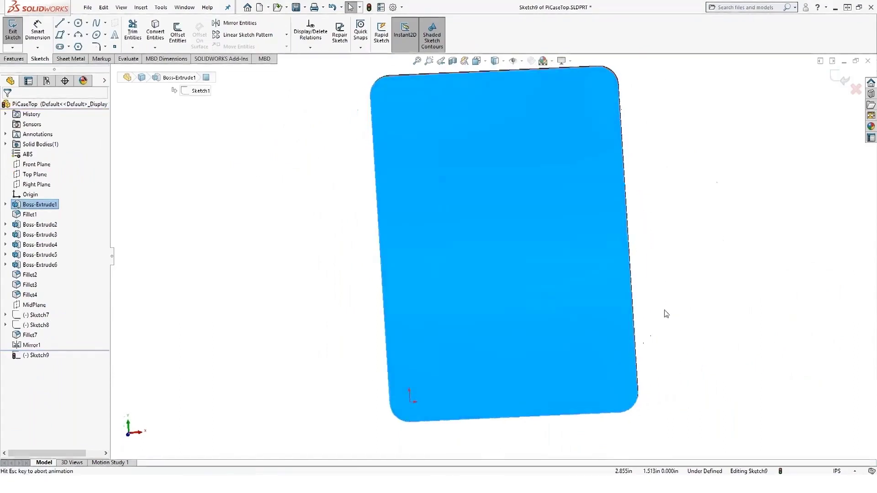
Sketch a horizontal line about 1.5 in long across the lower part of the lid's outer face
{"action": "scroll", "coordinate": [506, 416], "scroll_direction": "down", "scroll_amount": 5}
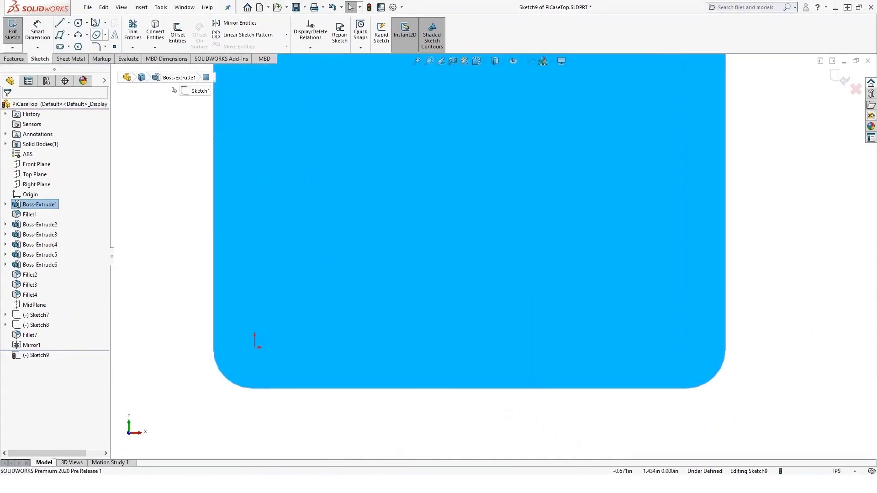
{"action": "left_click", "coordinate": [63, 22]}
{"action": "left_click", "coordinate": [325, 313]}
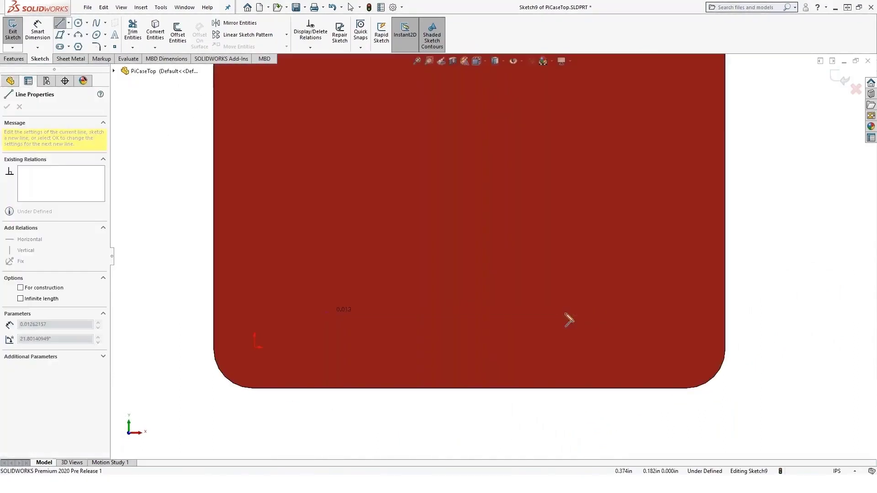
{"action": "double_click", "coordinate": [618, 312]}
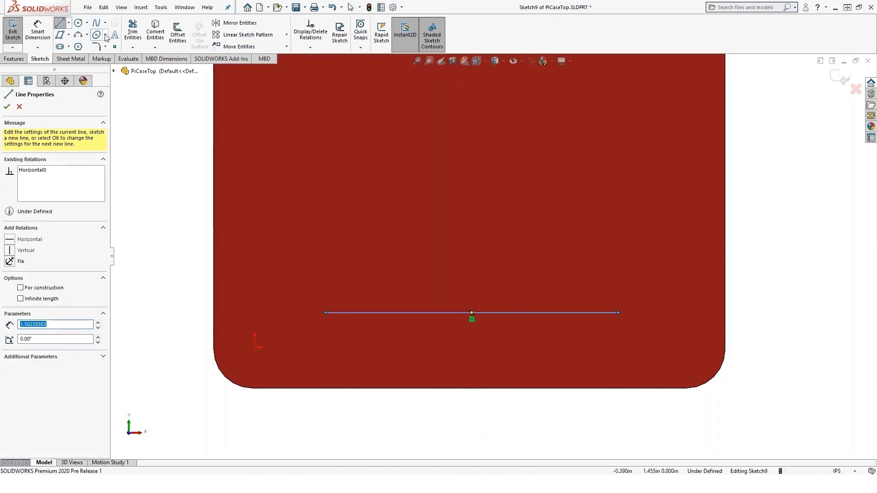
Sketch a shallow upward-bulging 3 Point Arc above the line, with its endpoints vertically aligned to the line's ends
{"action": "left_click", "coordinate": [79, 35]}
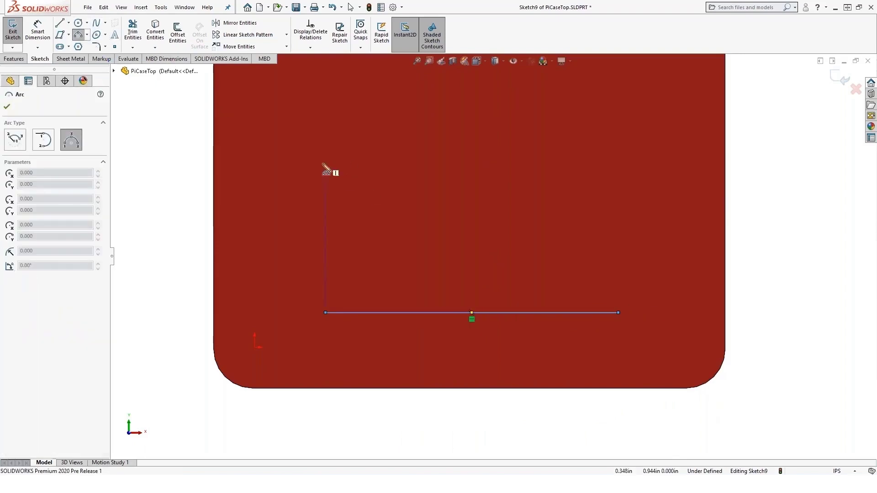
{"action": "left_click", "coordinate": [325, 163]}
{"action": "left_click", "coordinate": [619, 169]}
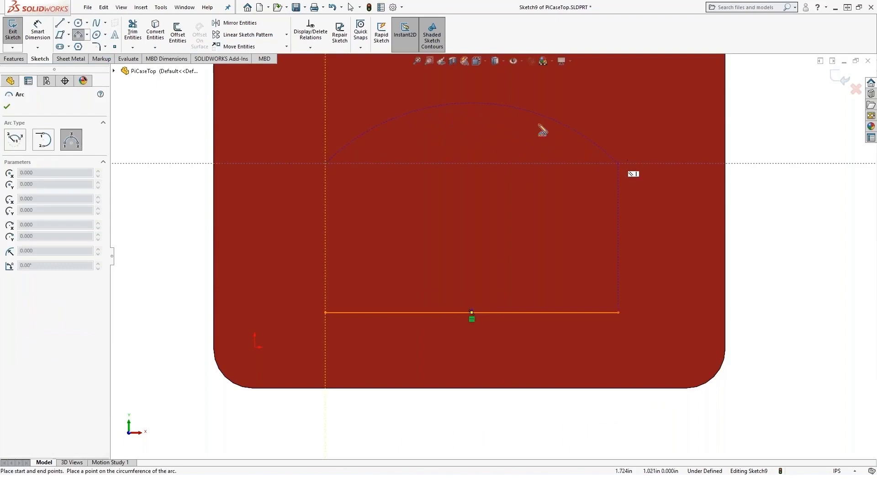
{"action": "left_click", "coordinate": [472, 110]}
{"action": "key", "text": "Escape"}
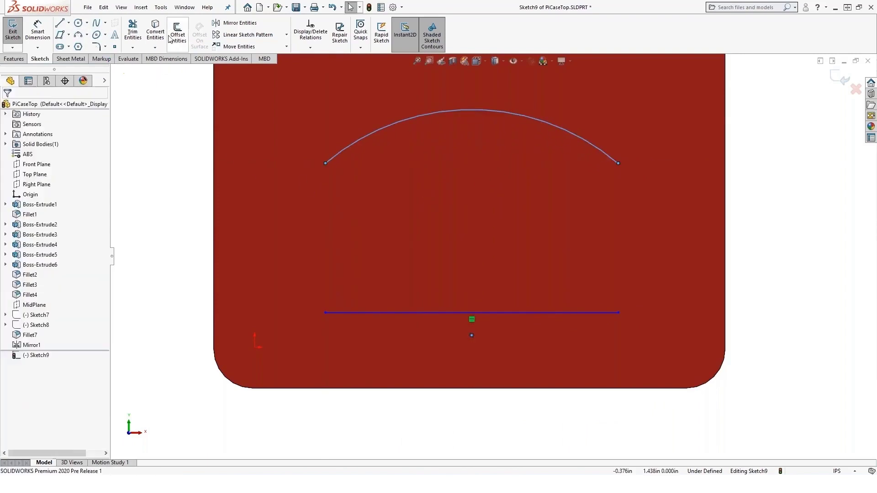
Create sketch text reading "TriMech" and attach it to the horizontal line
{"action": "left_click", "coordinate": [160, 7]}
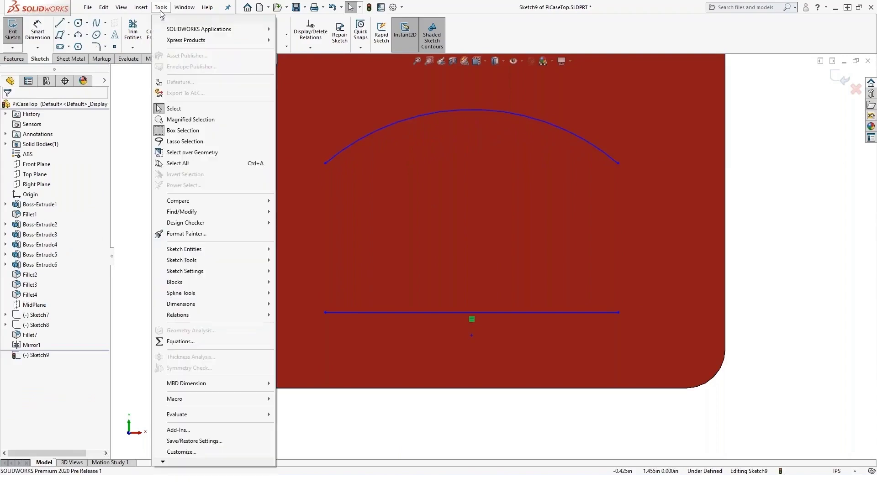
{"action": "mouse_move", "coordinate": [206, 256]}
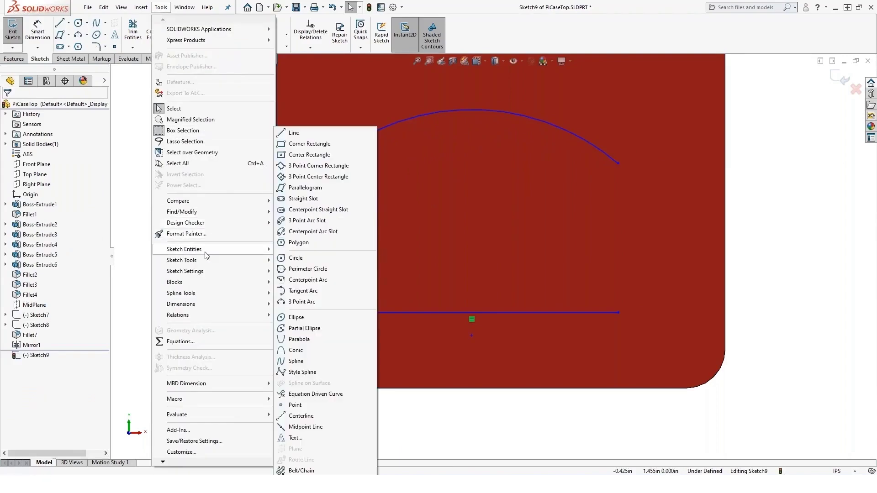
{"action": "left_click", "coordinate": [326, 440]}
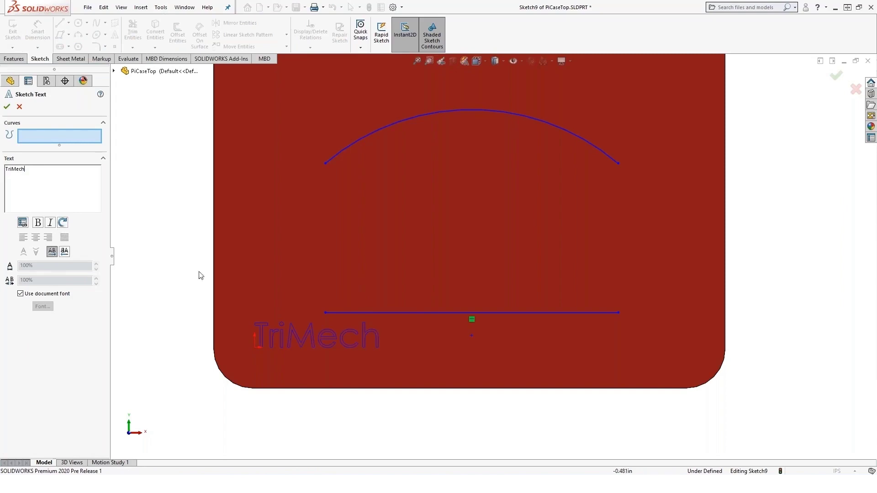
{"action": "left_click", "coordinate": [359, 313]}
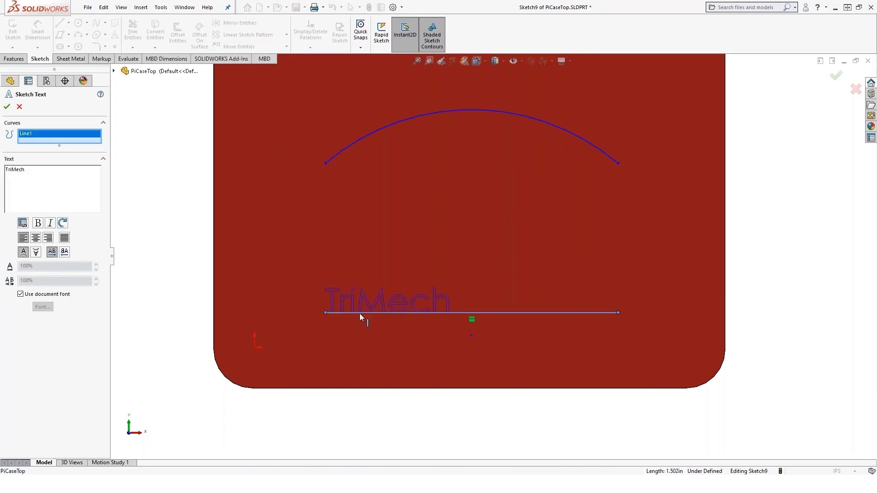
{"action": "scroll", "coordinate": [421, 349], "scroll_direction": "down", "scroll_amount": 2}
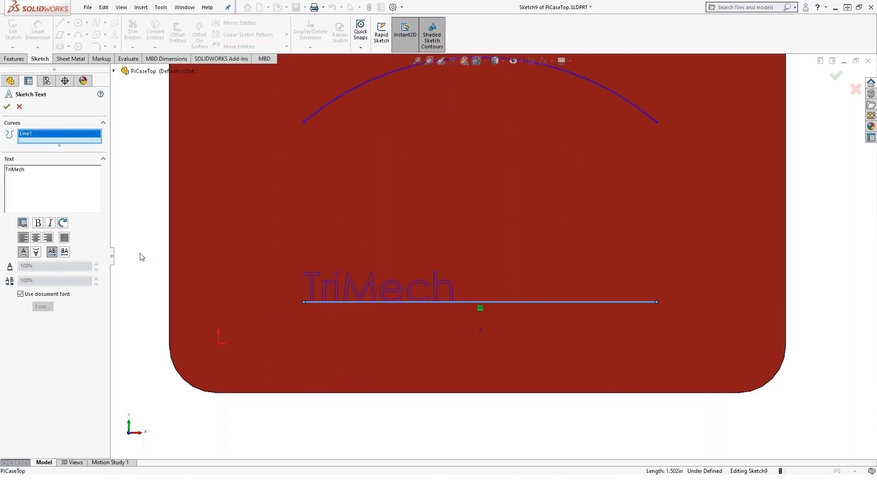
Fully justify the "TriMech" text along the line and try out its horizontal and vertical flips
{"action": "left_click", "coordinate": [64, 238]}
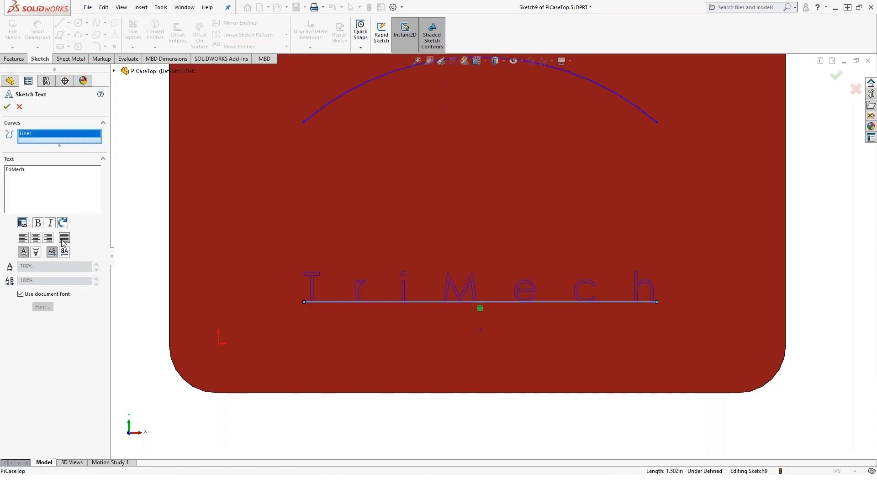
{"action": "left_click", "coordinate": [36, 238]}
{"action": "left_click", "coordinate": [65, 253]}
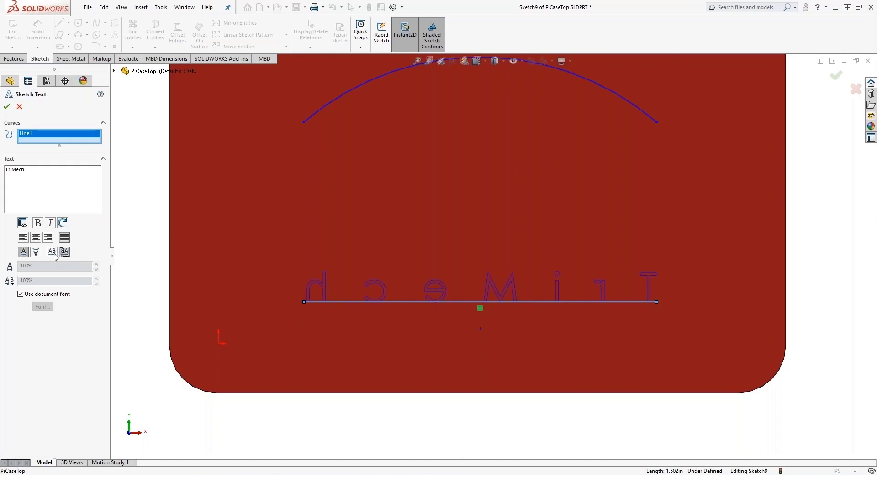
{"action": "left_click", "coordinate": [53, 254]}
{"action": "left_click", "coordinate": [65, 258]}
{"action": "left_click", "coordinate": [48, 253]}
{"action": "left_click", "coordinate": [35, 252]}
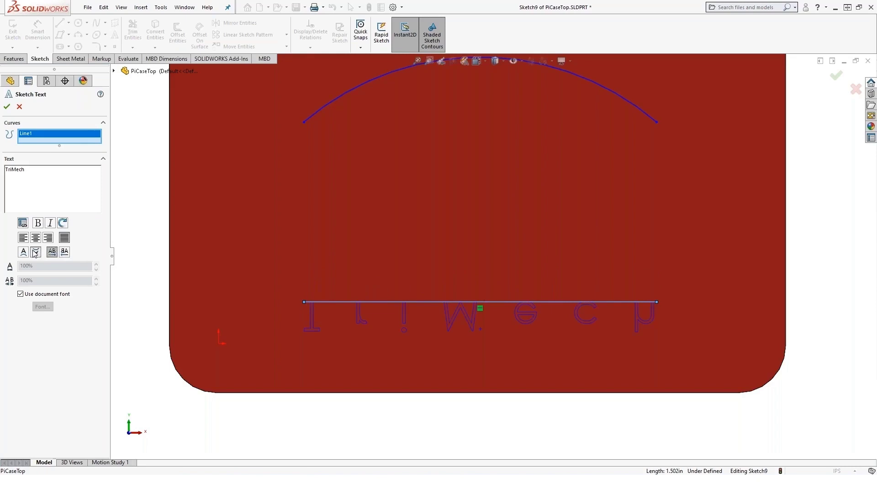
{"action": "left_click", "coordinate": [35, 253]}
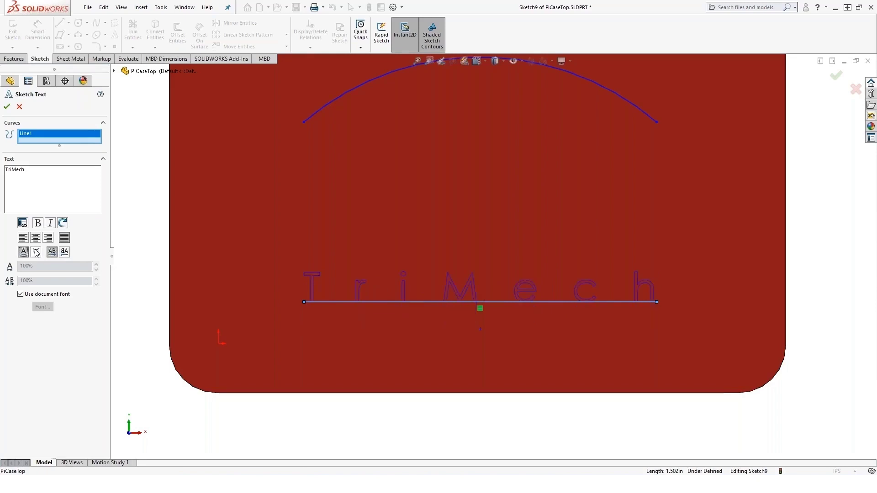
Make the "TriMech" text follow the arc instead of the horizontal line
{"action": "left_click", "coordinate": [312, 115]}
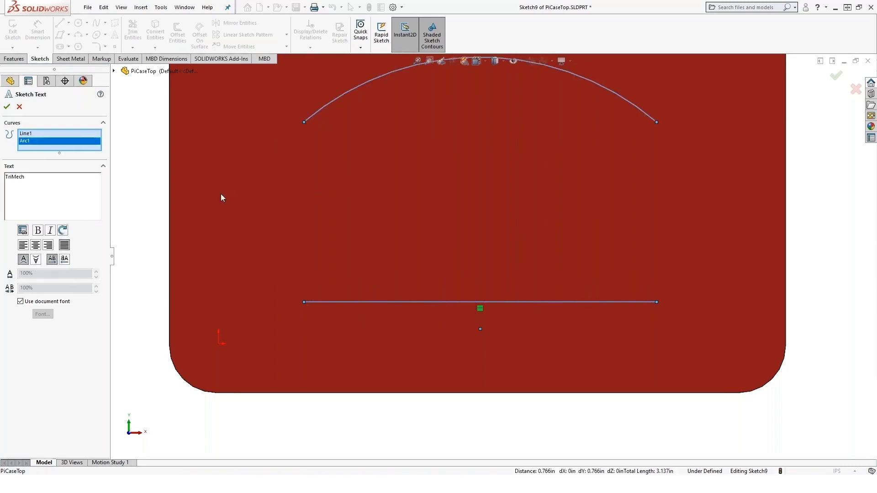
{"action": "right_click", "coordinate": [33, 133]}
{"action": "left_click", "coordinate": [50, 153]}
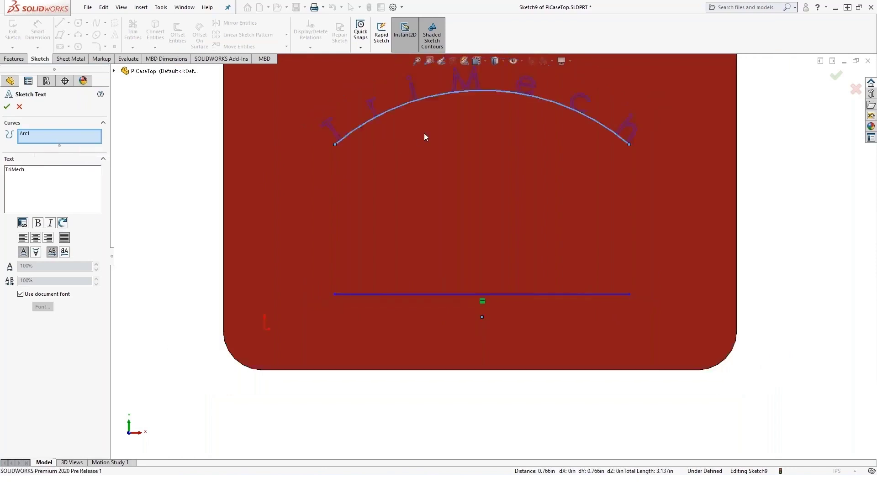
Try the horizontal flip on the arc text, restore its reading direction and turn off the document font
{"action": "left_click", "coordinate": [65, 252]}
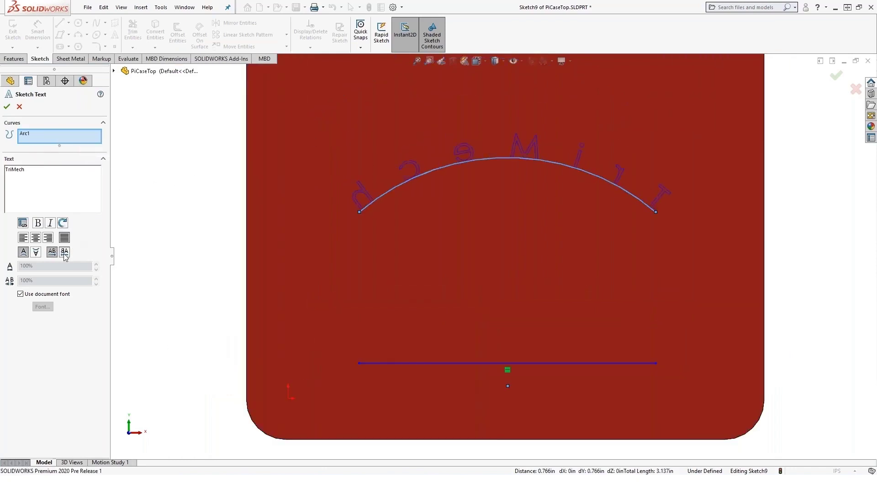
{"action": "left_click", "coordinate": [53, 252]}
{"action": "left_click", "coordinate": [38, 295]}
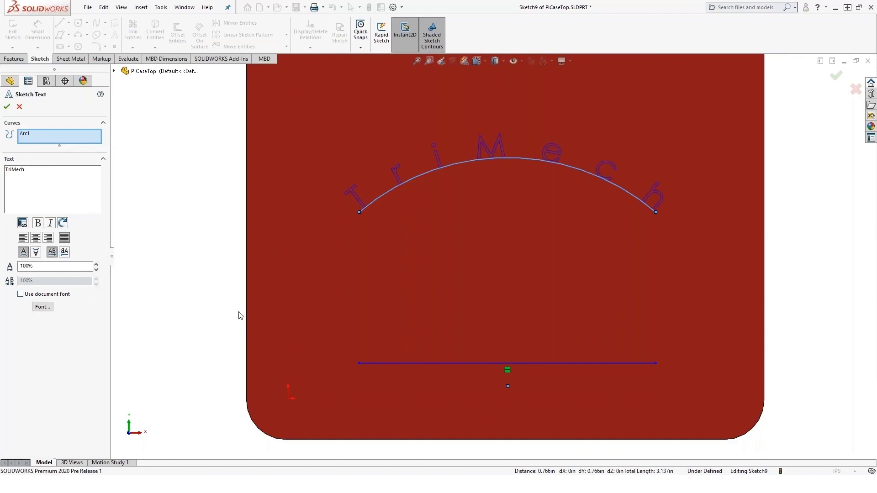
Detach the "TriMech" text from the arc and rotate its letters with a 60-degree rotation tag
{"action": "left_click", "coordinate": [418, 180]}
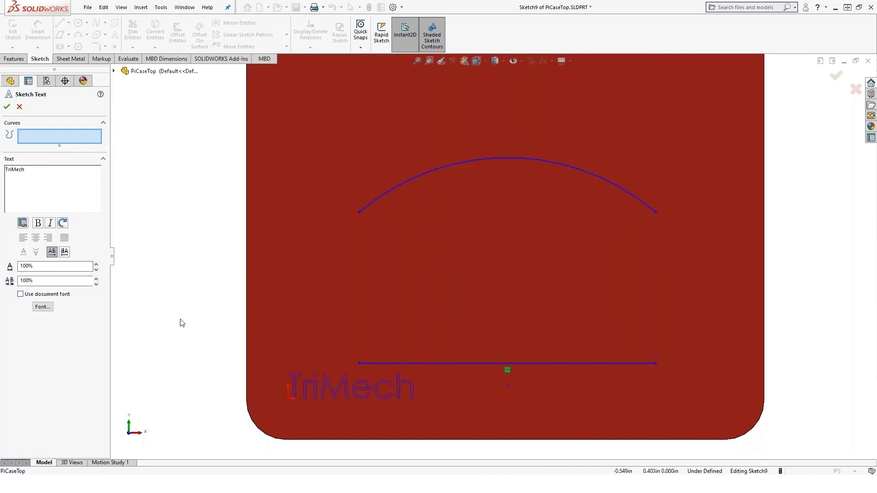
{"action": "left_click", "coordinate": [63, 223]}
{"action": "double_click", "coordinate": [41, 174]}
{"action": "left_click", "coordinate": [64, 225]}
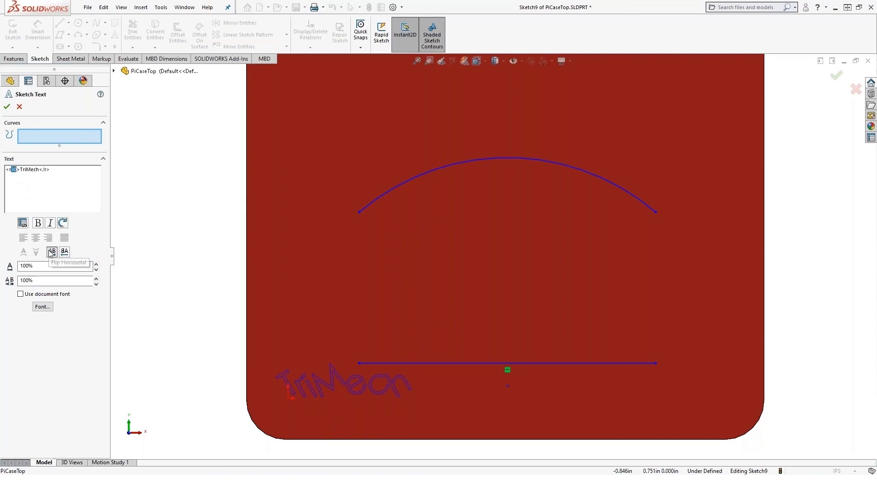
{"action": "type", "text": "00"}
{"action": "key", "text": "Return"}
{"action": "left_click", "coordinate": [52, 252]}
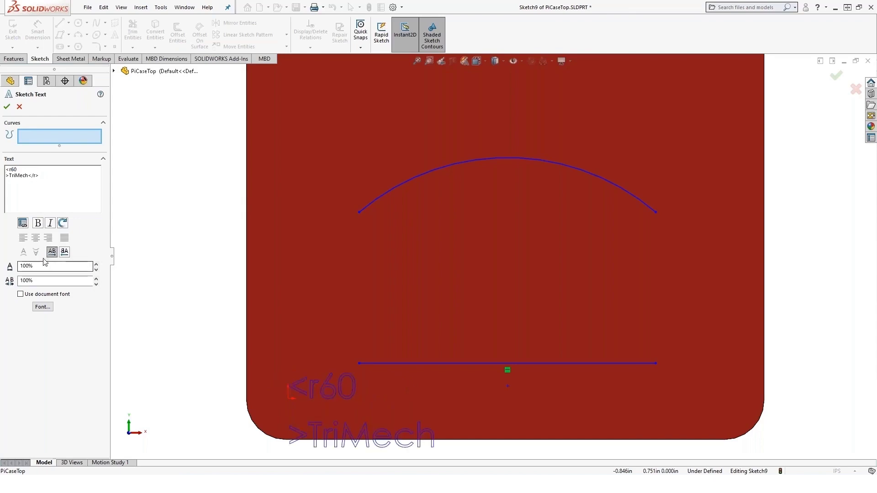
{"action": "key", "text": "BackSpace"}
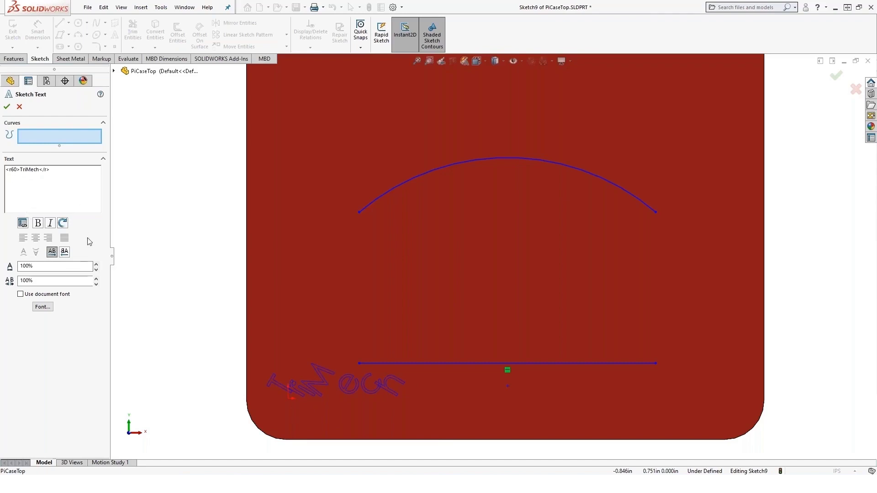
Cancel the sketch text and exit the lid sketch, discarding its changes
{"action": "left_click", "coordinate": [96, 279]}
{"action": "left_click", "coordinate": [95, 278]}
{"action": "left_click", "coordinate": [19, 106]}
{"action": "key", "text": "z"}
{"action": "key", "text": "z"}
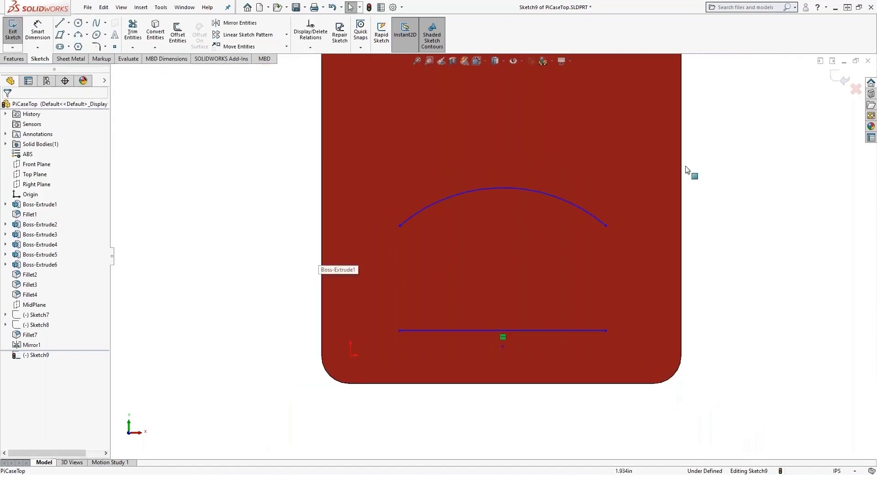
{"action": "left_click", "coordinate": [856, 90]}
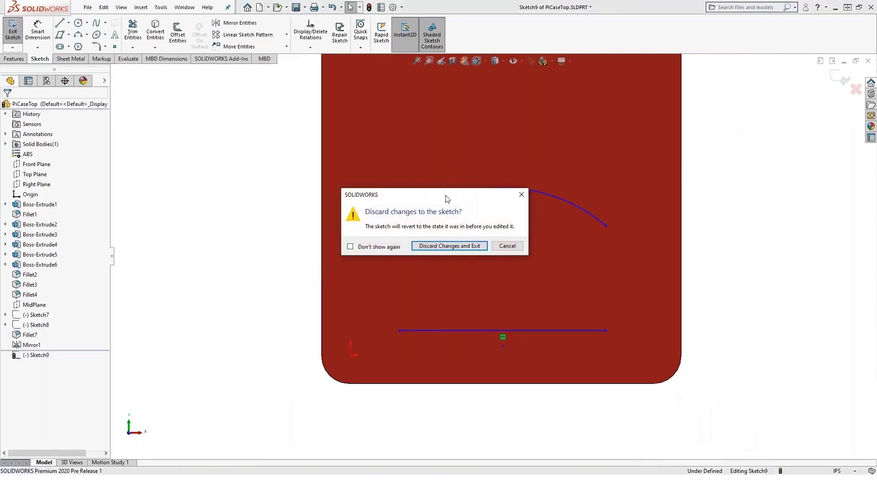
{"action": "left_click", "coordinate": [442, 246]}
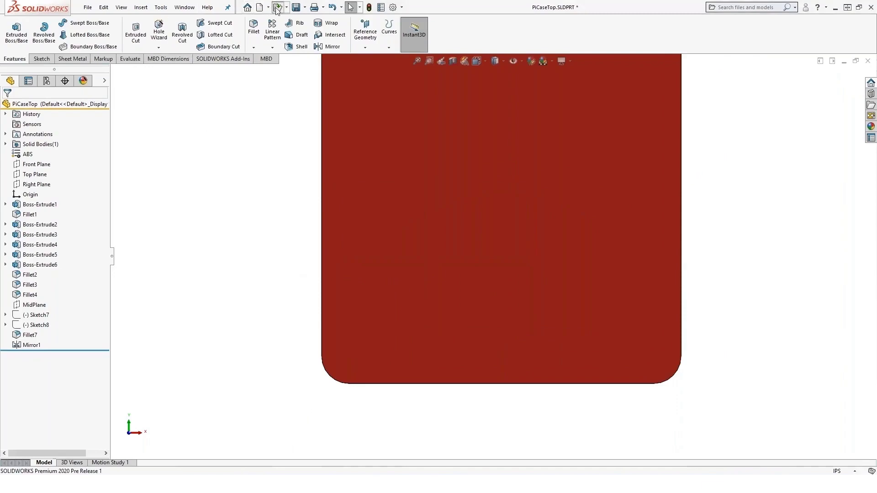
Open the PiCaseBottom.SLDDRW drawing and place a note reading "TriMech" in the empty area below Section A-A
{"action": "key", "text": "ctrl+o"}
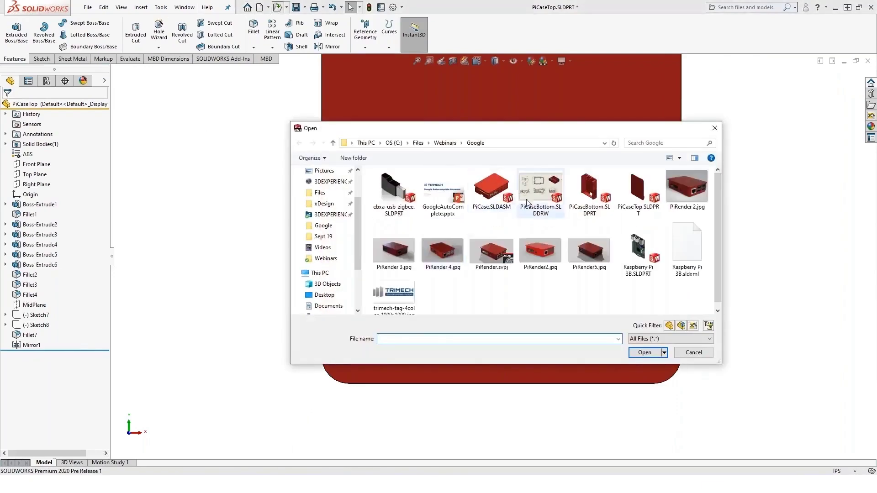
{"action": "double_click", "coordinate": [532, 195]}
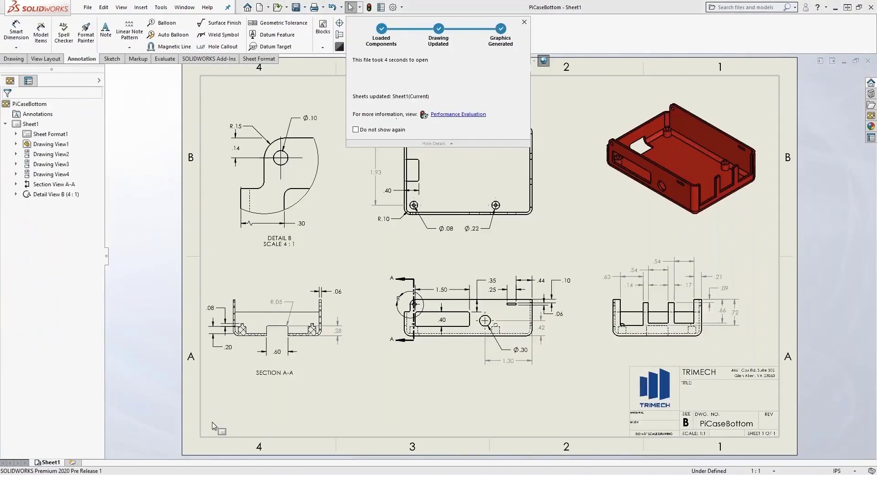
{"action": "scroll", "coordinate": [212, 422], "scroll_direction": "down", "scroll_amount": 5}
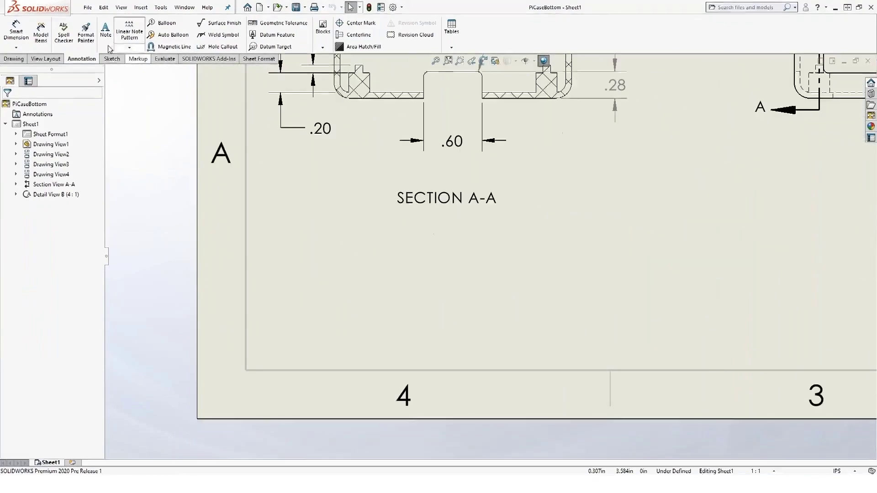
{"action": "scroll", "coordinate": [329, 268], "scroll_direction": "down", "scroll_amount": 1}
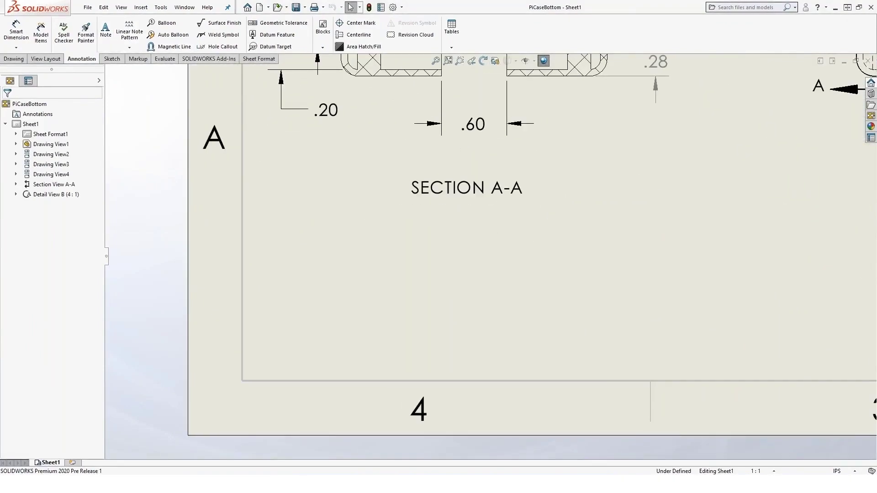
{"action": "left_click", "coordinate": [105, 31]}
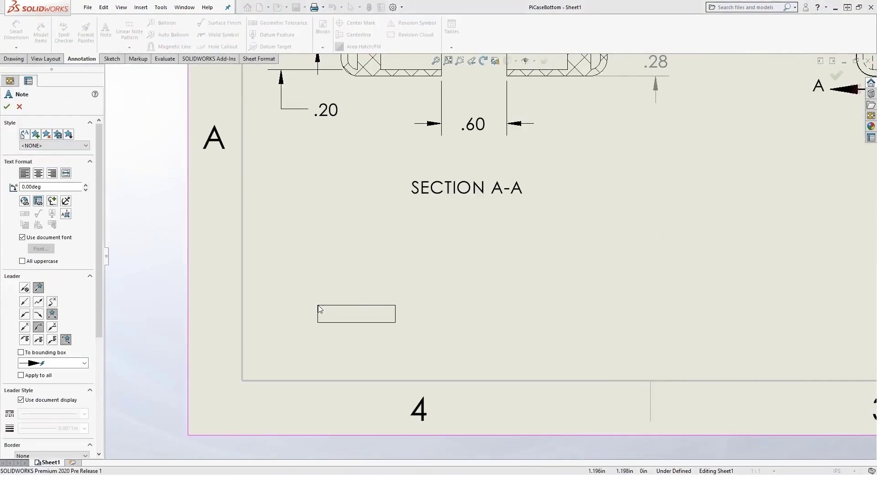
{"action": "left_click", "coordinate": [318, 310]}
{"action": "type", "text": "Tri"}
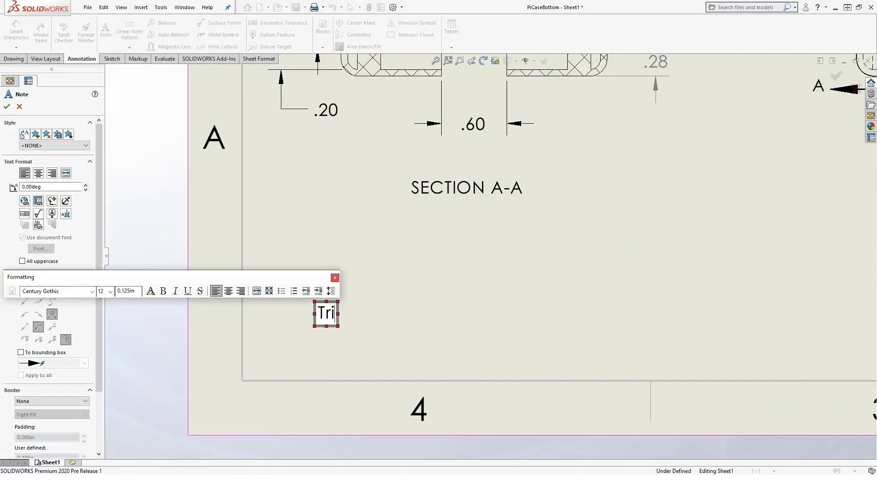
{"action": "type", "text": "Mech"}
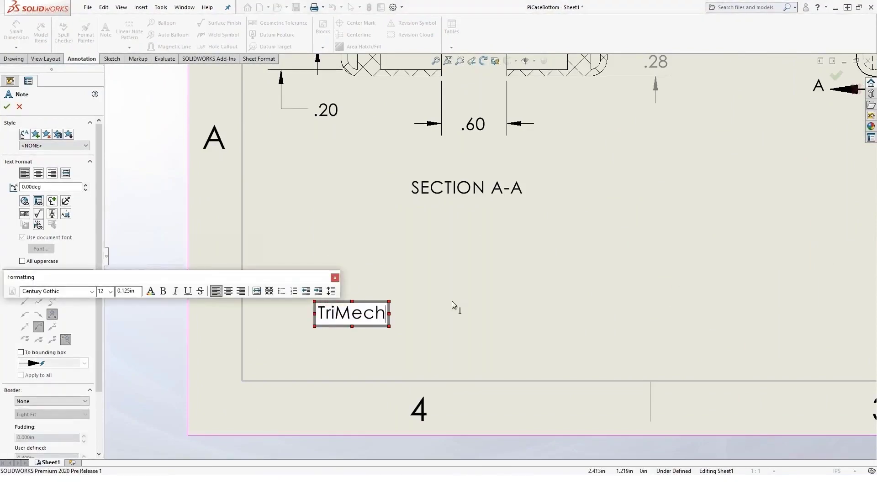
{"action": "left_click", "coordinate": [454, 308]}
{"action": "key", "text": "Escape"}
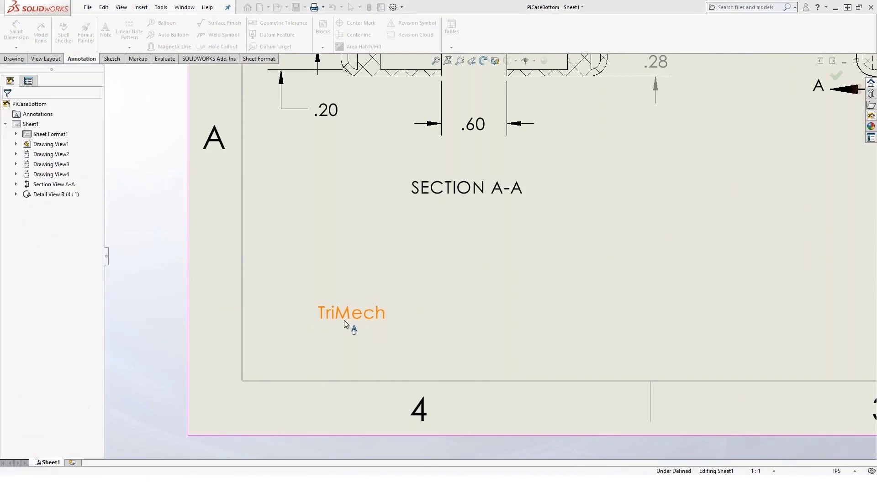
Rotate the "TriMech" note to 90 degrees and move it into the sheet margin beside zone A
{"action": "left_click", "coordinate": [349, 320]}
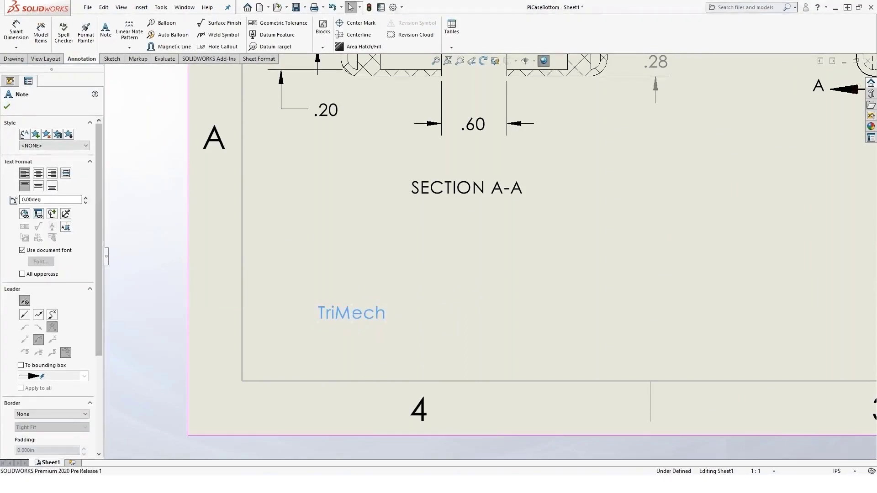
{"action": "left_click", "coordinate": [85, 202]}
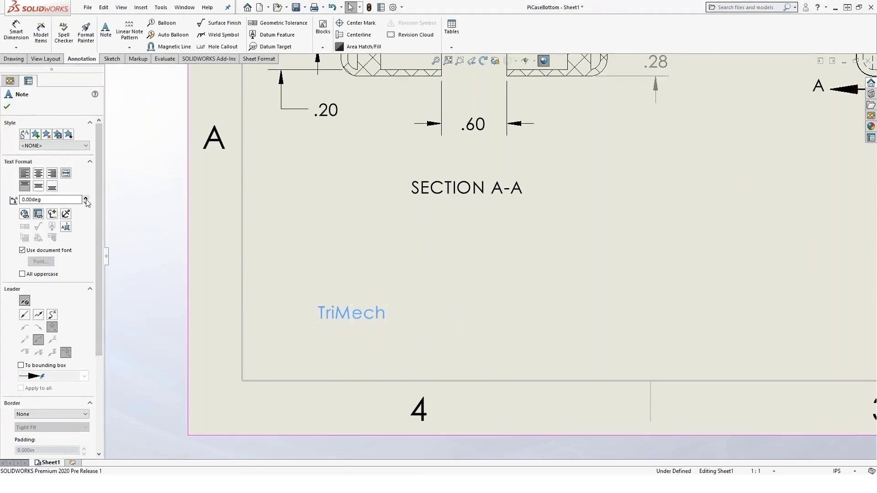
{"action": "left_click", "coordinate": [494, 242]}
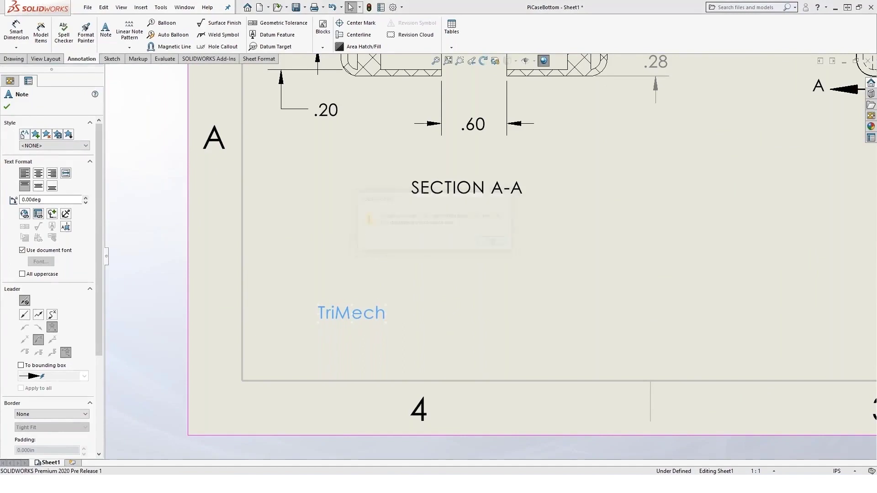
{"action": "left_click_drag", "start_coordinate": [85, 197], "coordinate": [85, 198]}
{"action": "left_click_drag", "start_coordinate": [333, 298], "coordinate": [229, 355]}
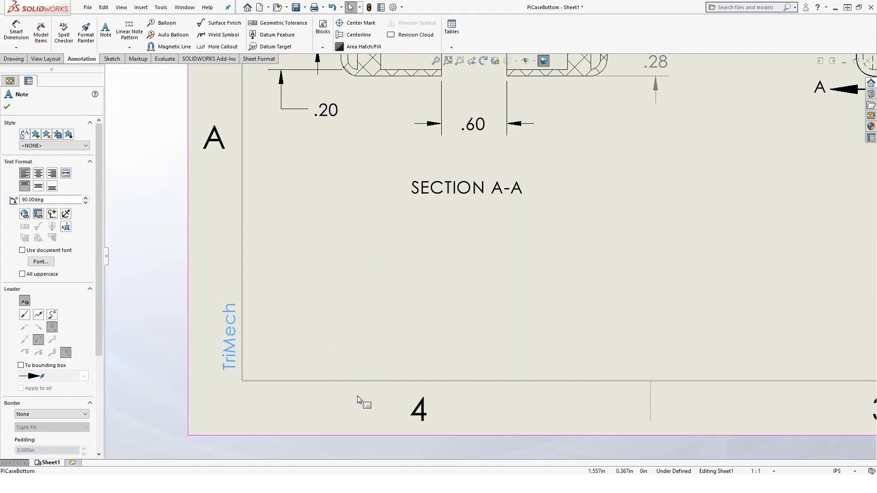